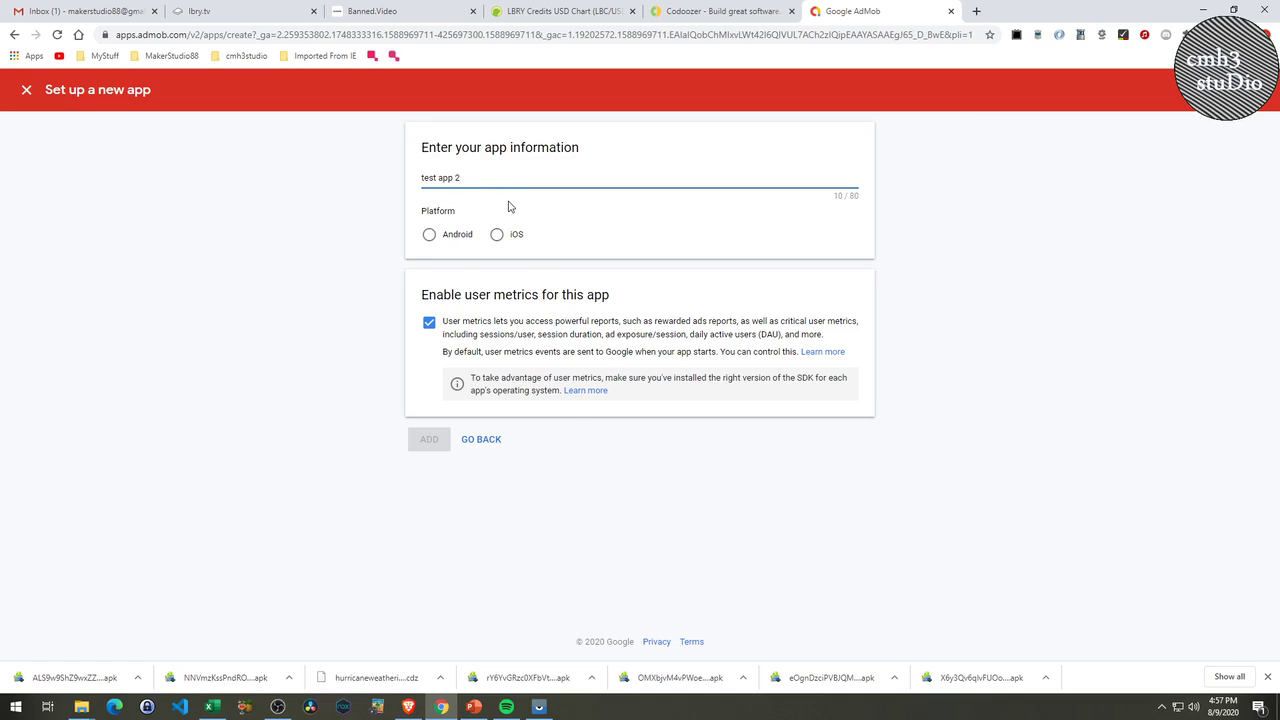
# Step: Switch to the PowerPoint slide show and review the slides on entering the app name, choosing the platform and adding the app
pyautogui.hotkey('alt', 'Tab')
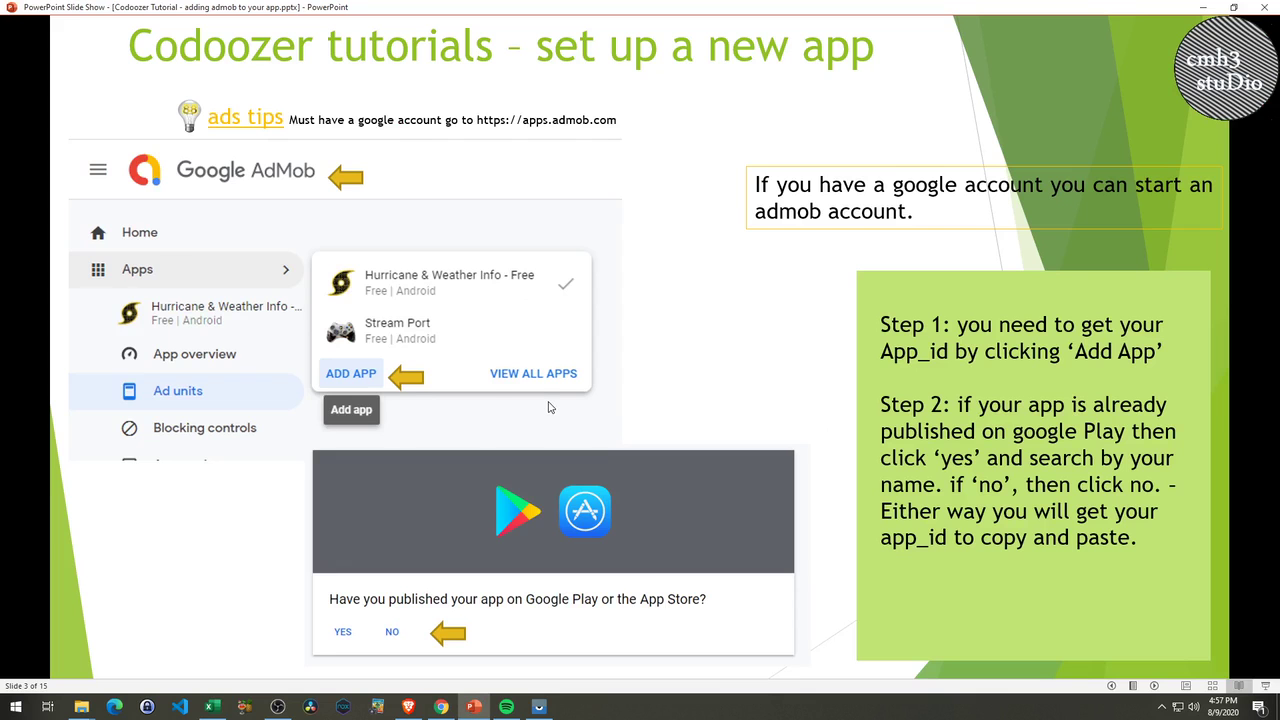
pyautogui.click(548, 408)
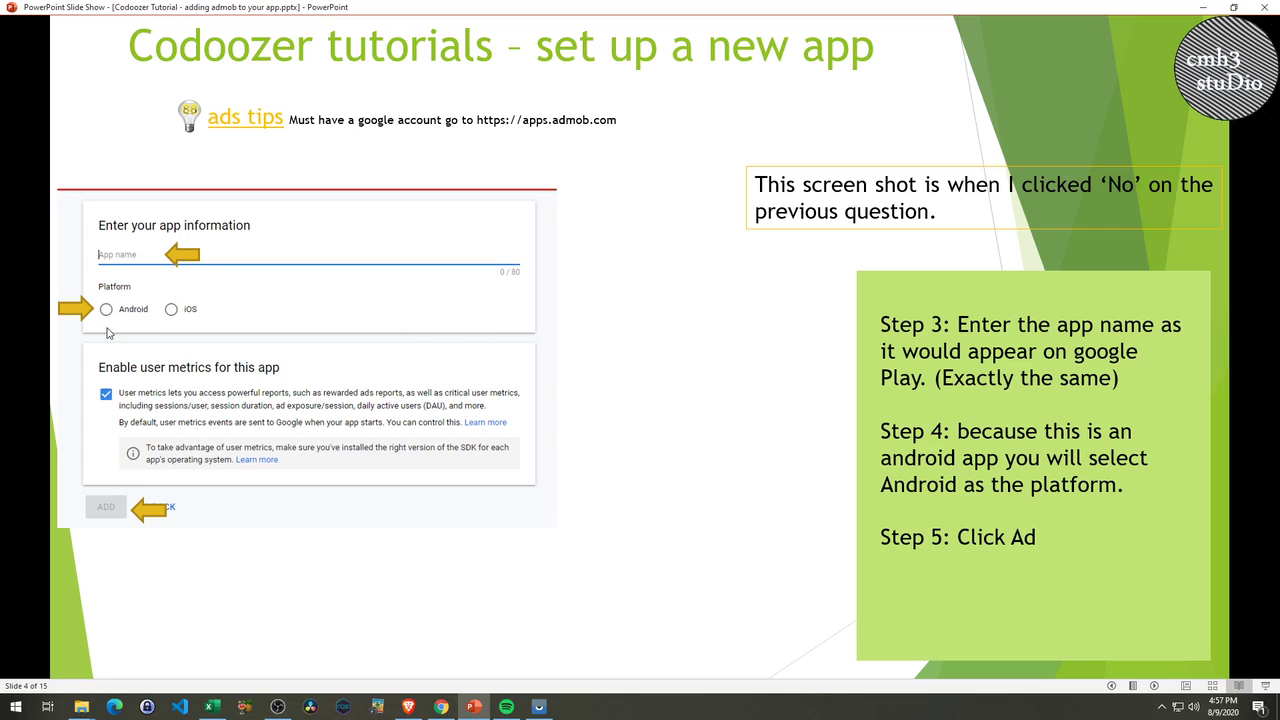
pyautogui.click(797, 447)
# Step: Back in AdMob, set the platform of test app 2 to Android and add the app
pyautogui.hotkey('alt', 'Tab')
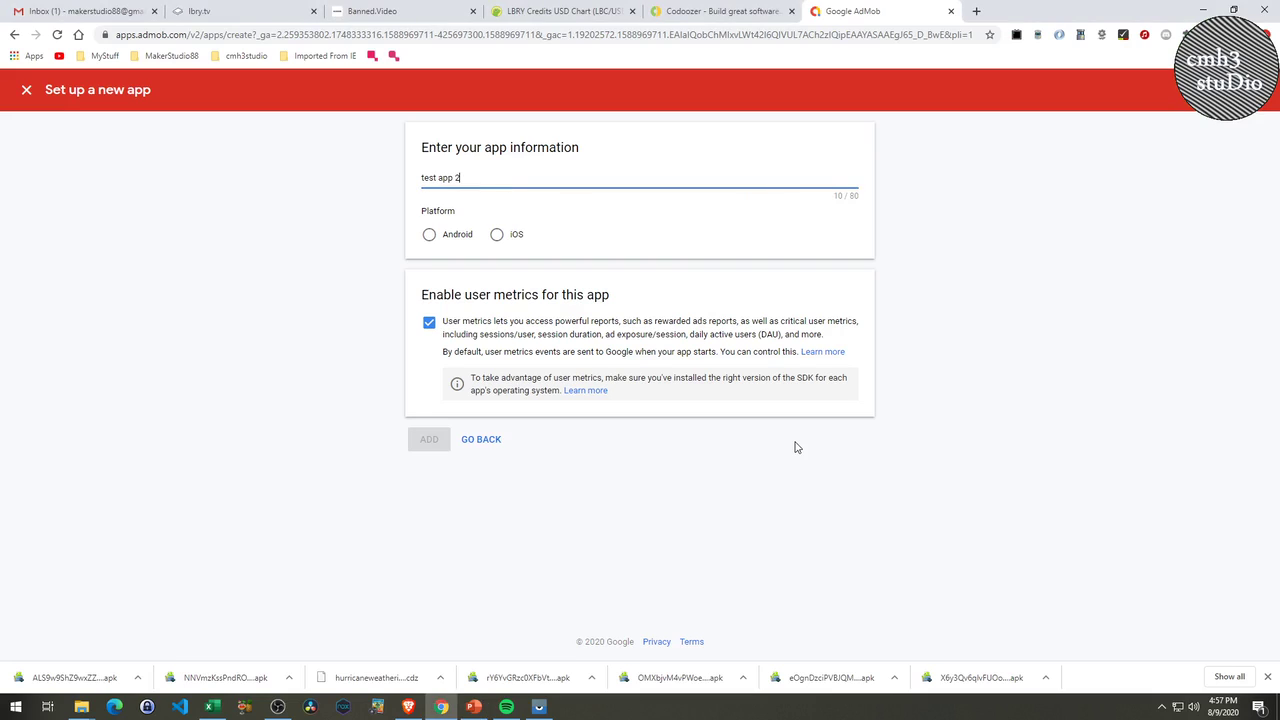
pyautogui.click(429, 236)
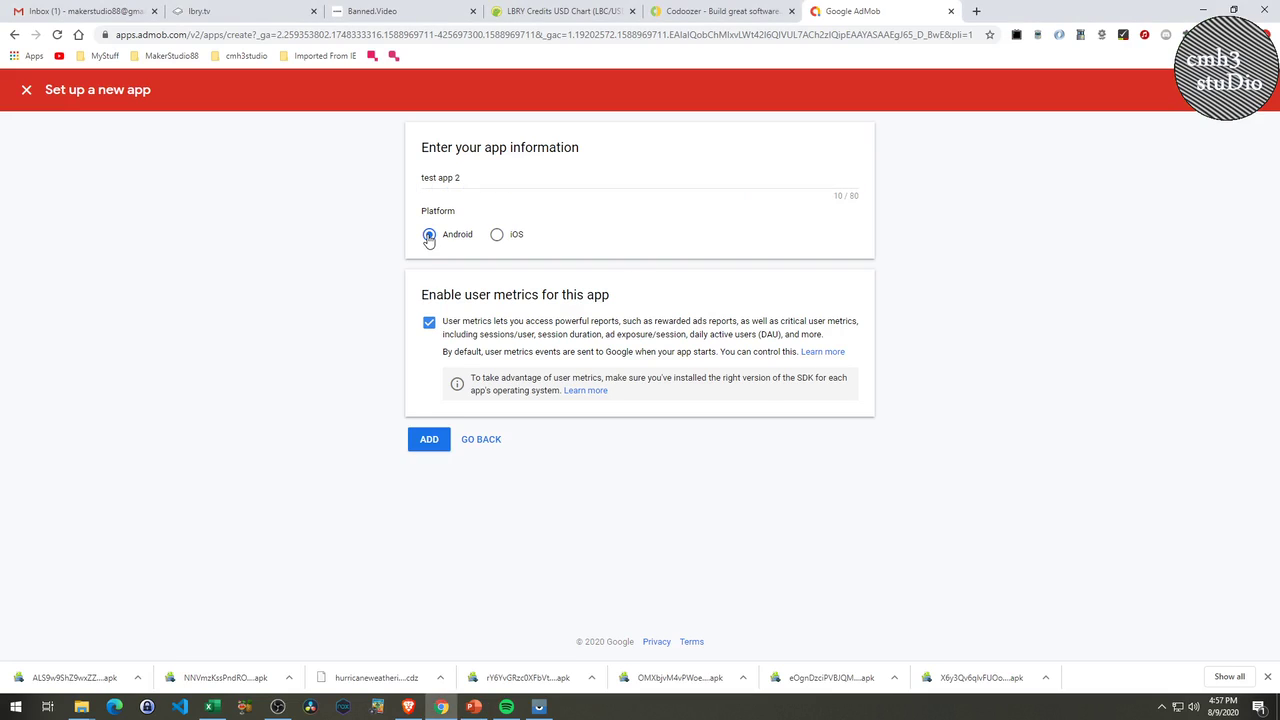
pyautogui.click(430, 439)
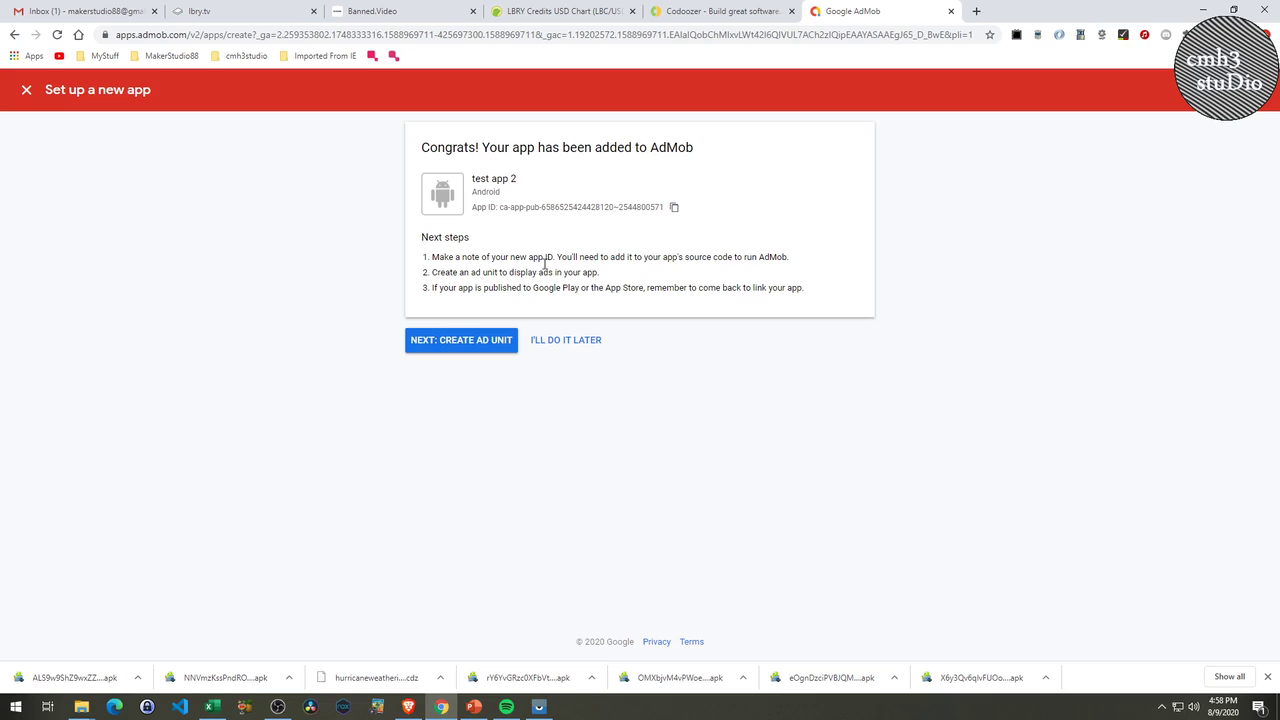
# Step: Open Notepad and paste in the app ID copied from AdMob's confirmation page for test app 2
pyautogui.press('super')
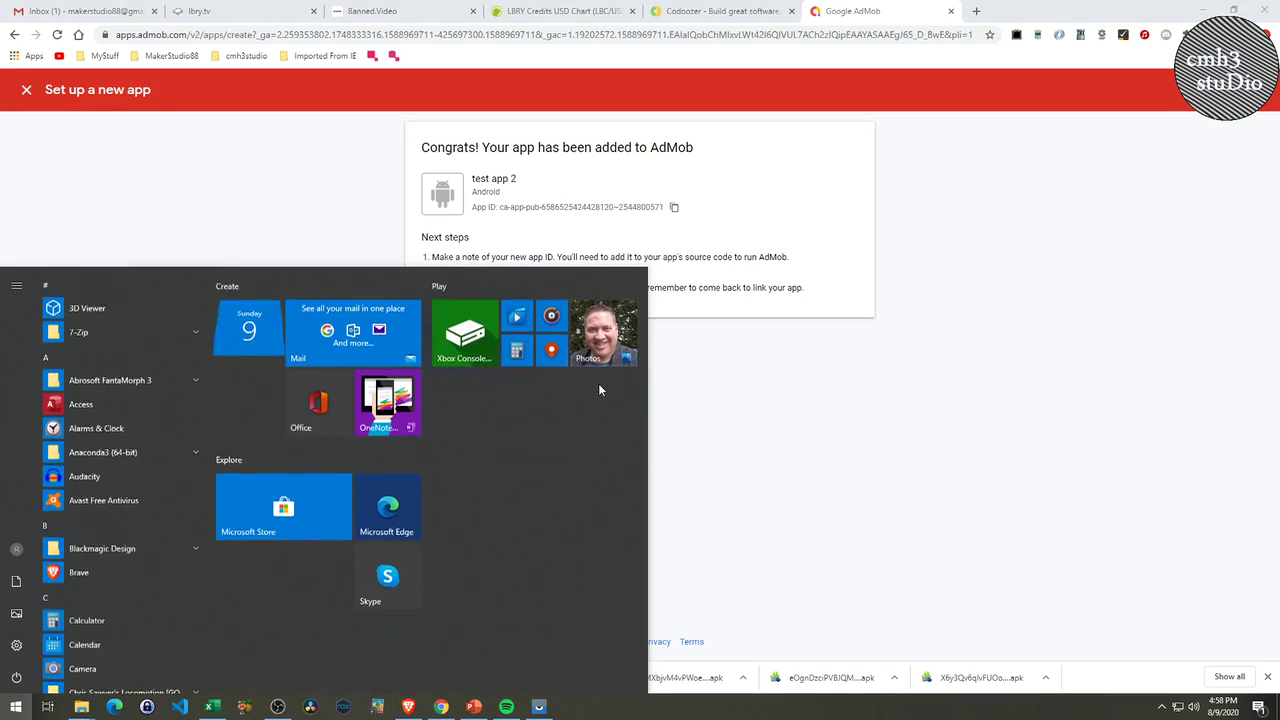
pyautogui.write('notepad')
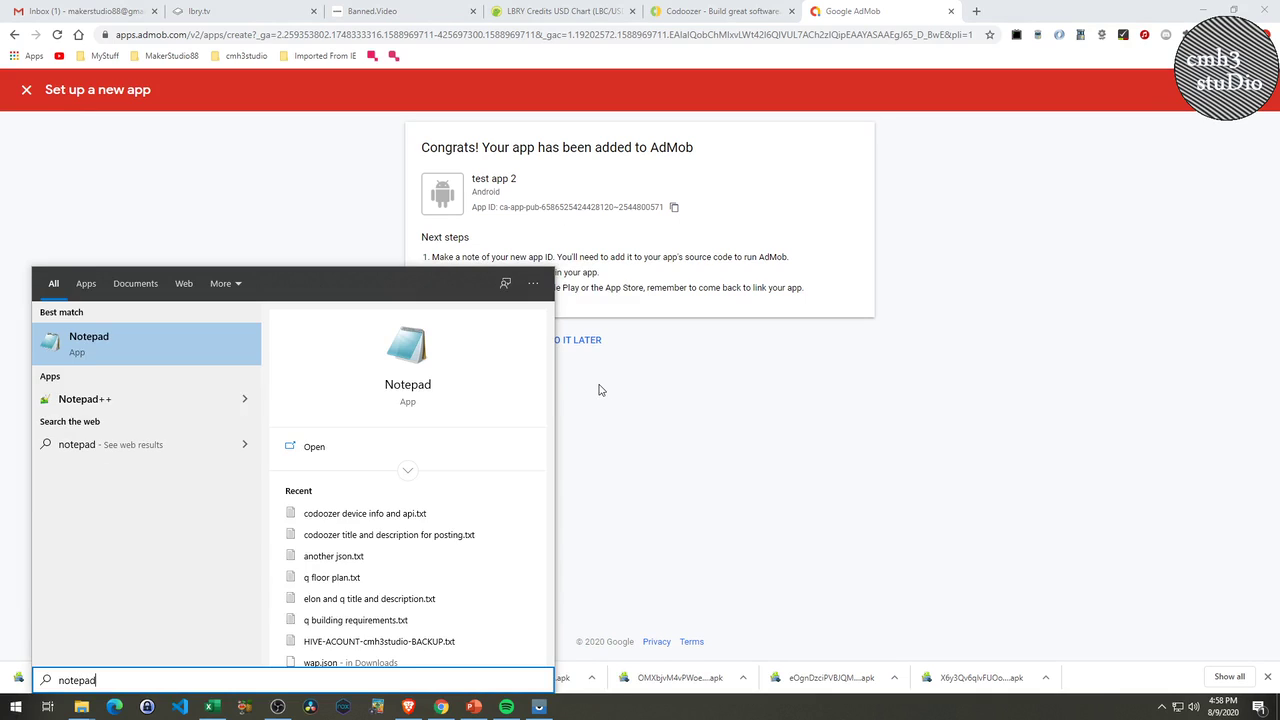
pyautogui.press('Return')
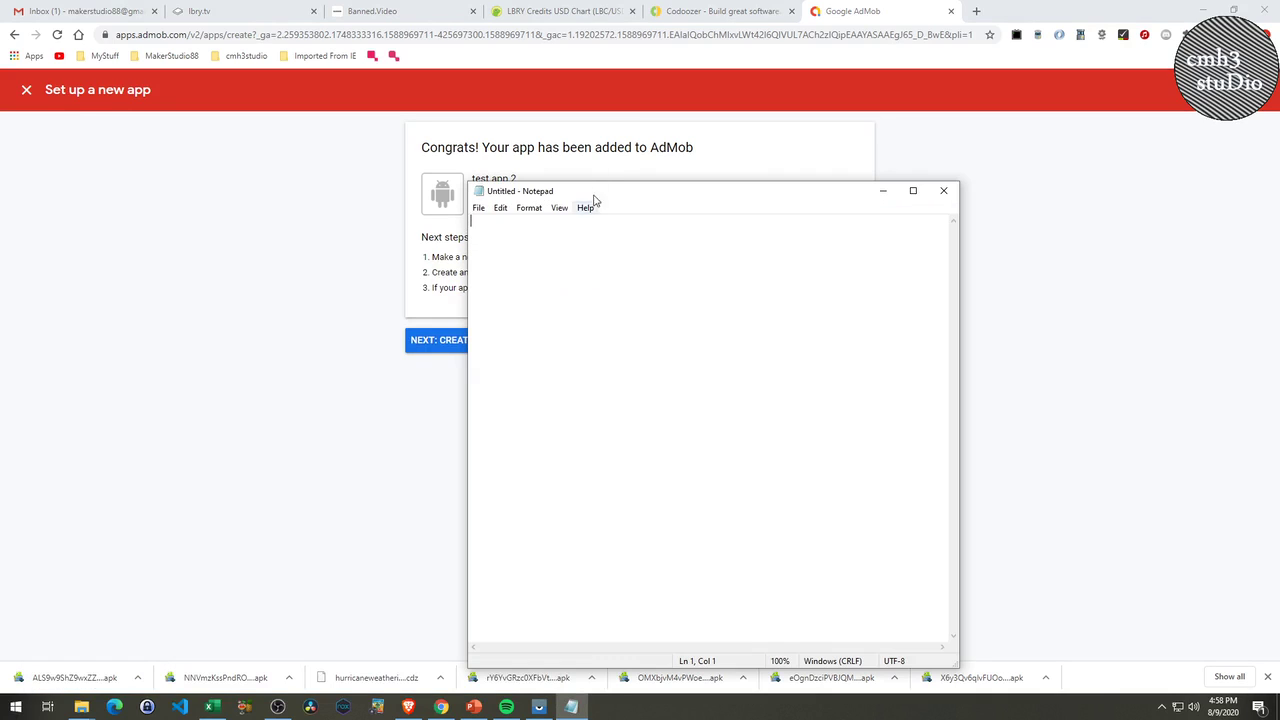
pyautogui.click(735, 147)
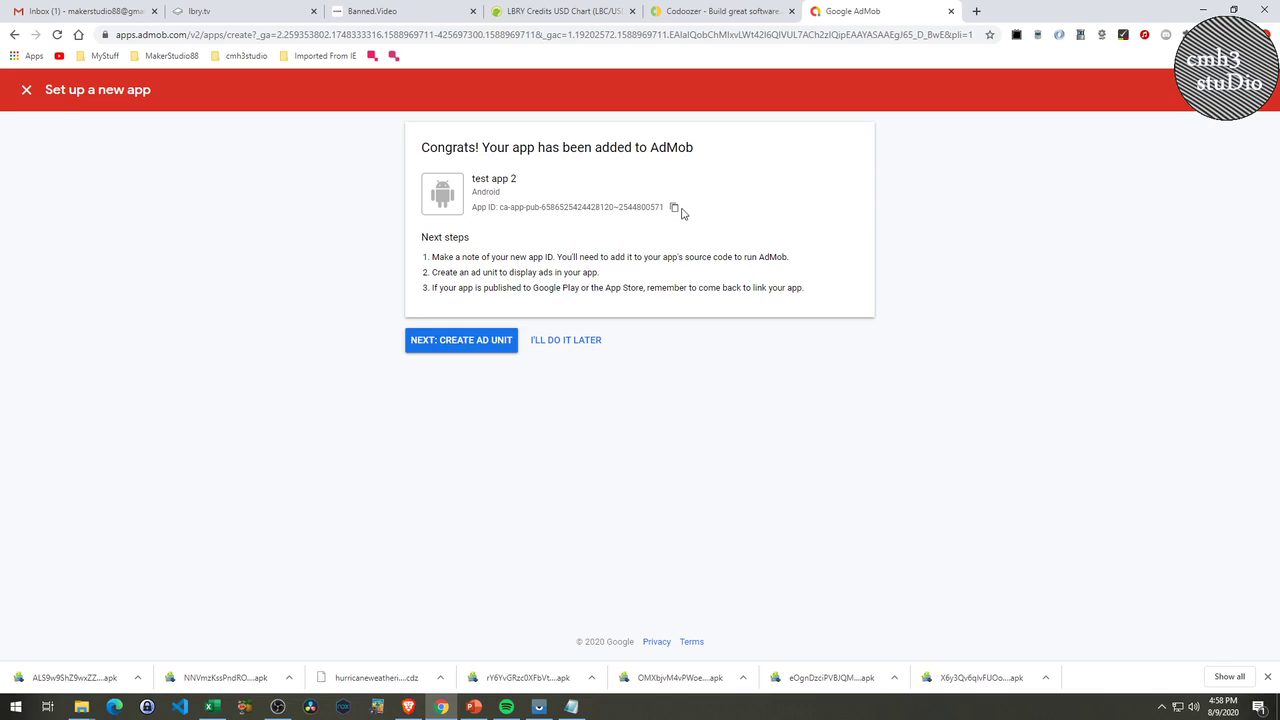
pyautogui.click(674, 209)
pyautogui.hotkey('alt', 'Tab')
pyautogui.hotkey('ctrl', 'v')
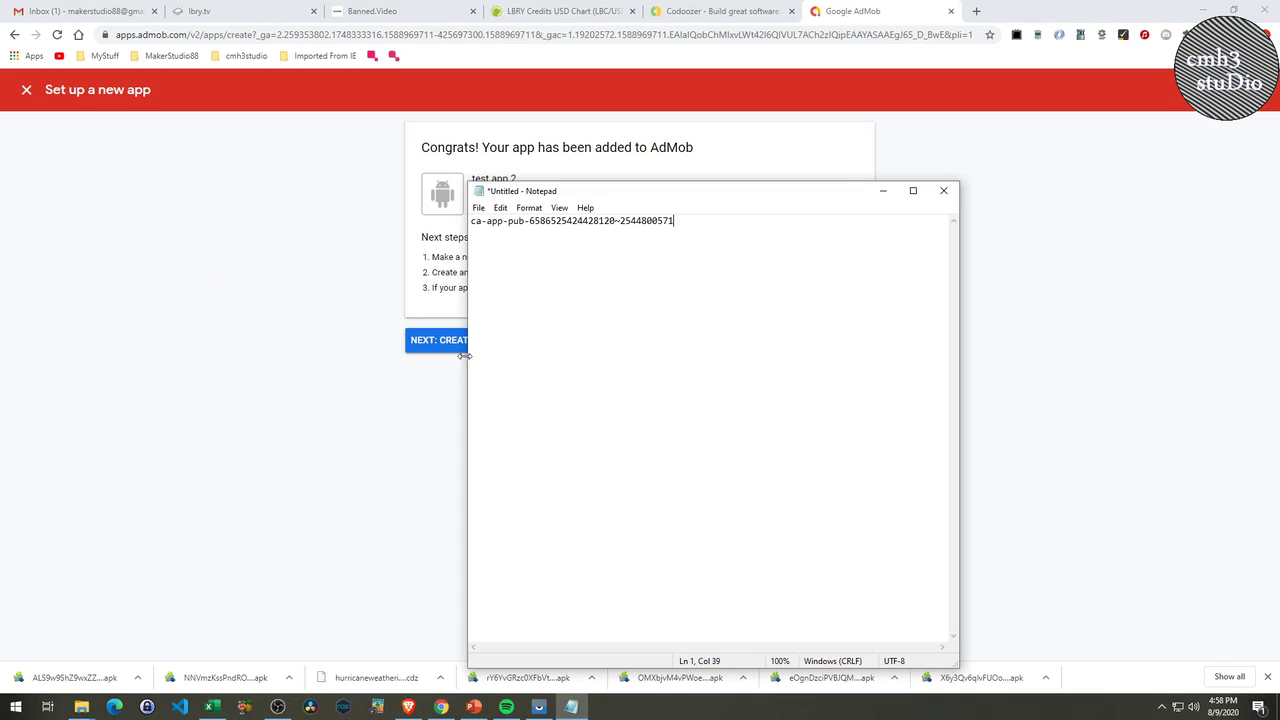
# Step: Return to AdMob, check the tutorial slide on ad units, and start creating an ad unit for test app 2
pyautogui.click(402, 386)
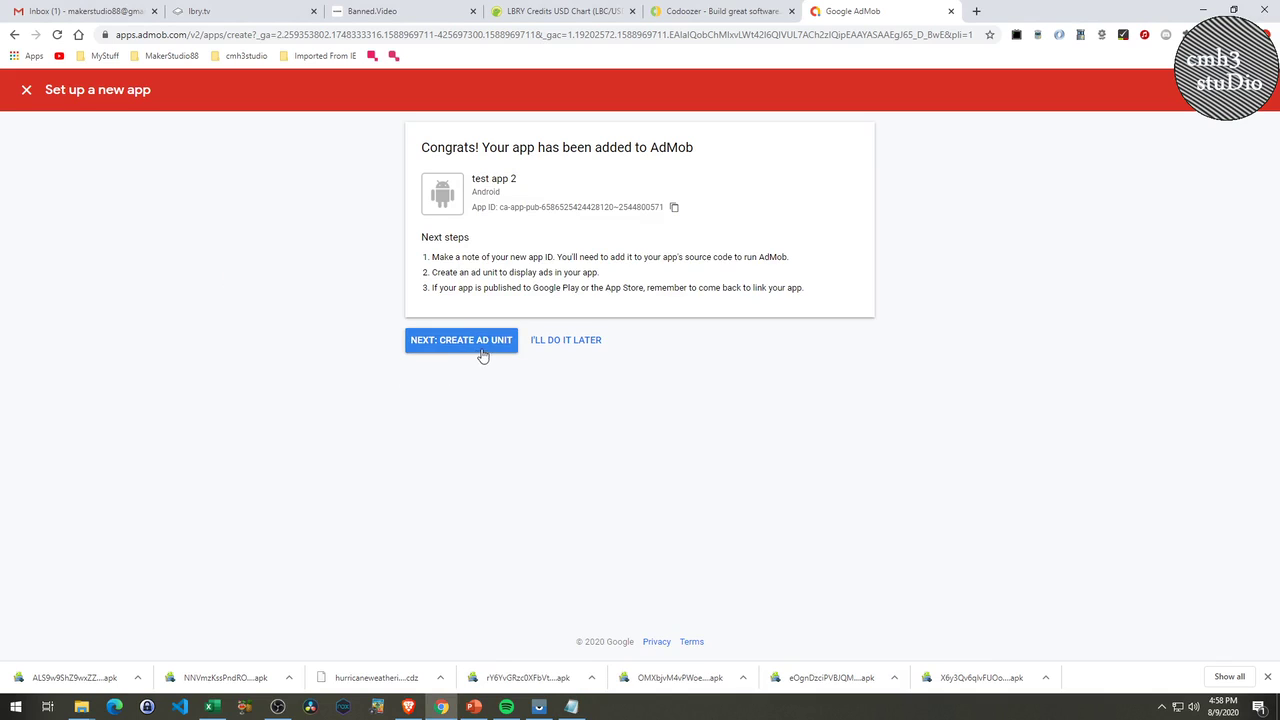
pyautogui.hotkey('alt', 'Tab')
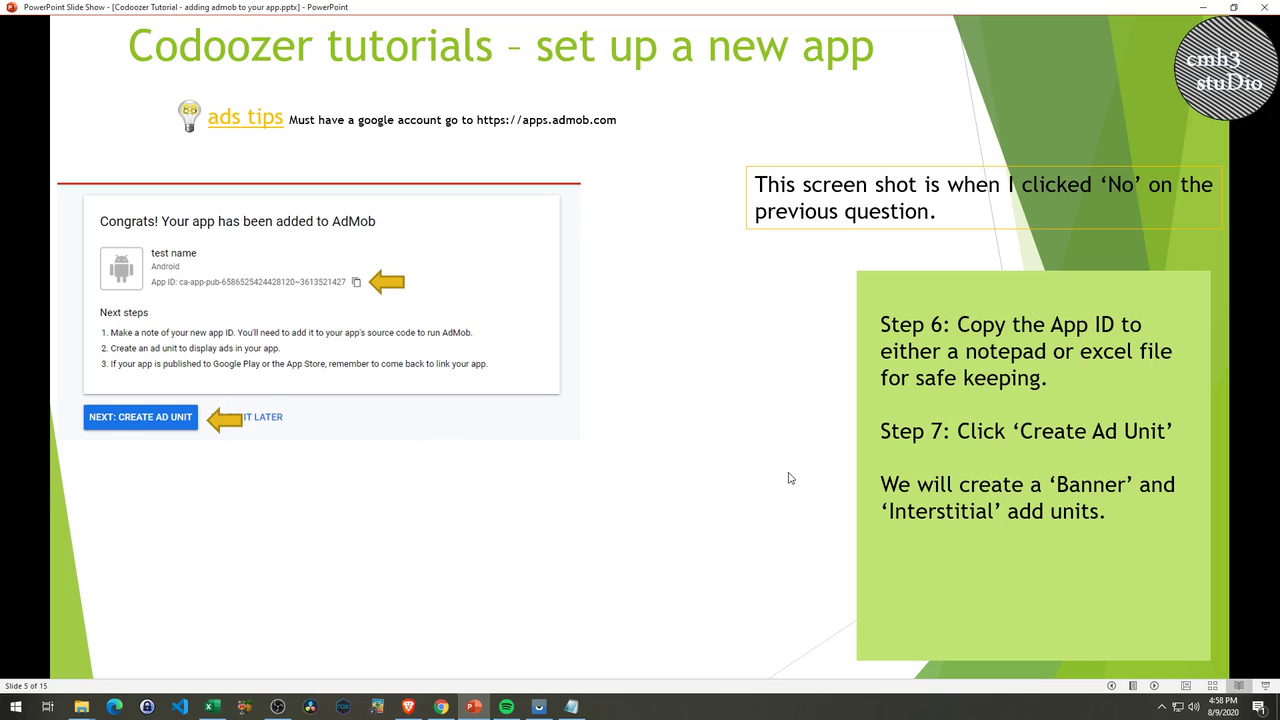
pyautogui.hotkey('alt', 'Tab')
pyautogui.click(444, 343)
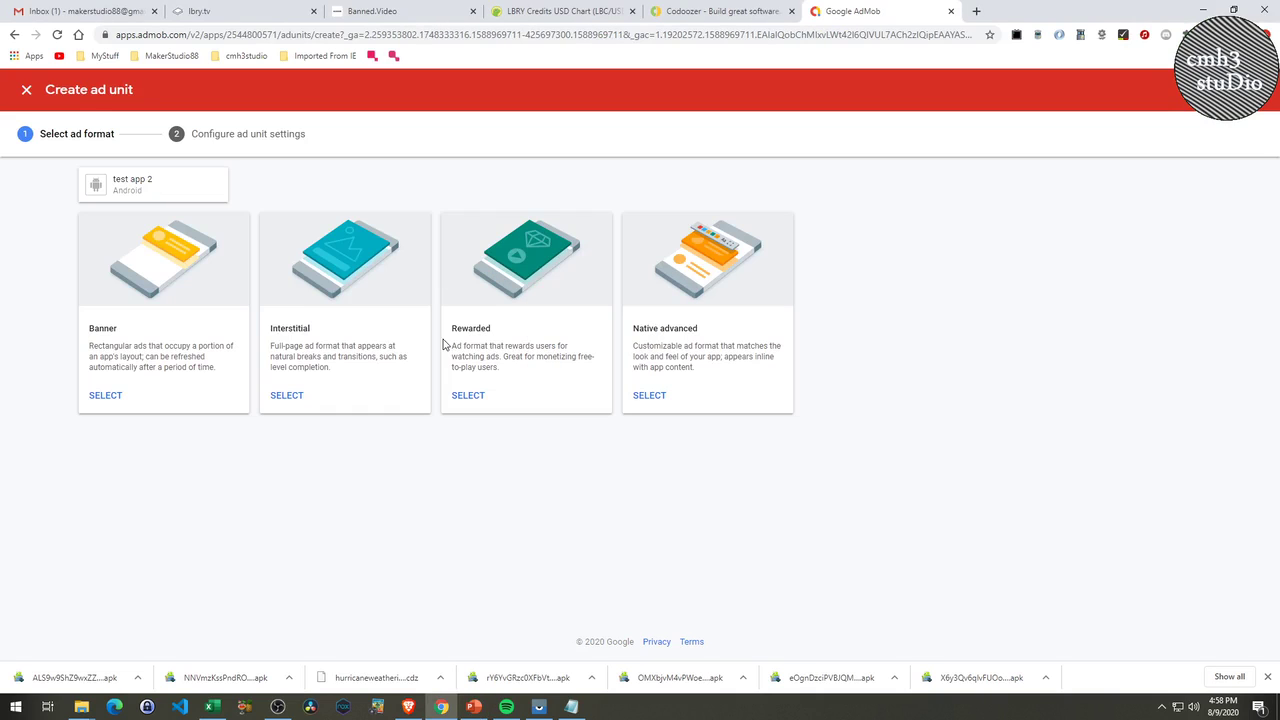
# Step: Switch to the PowerPoint slide show and review the slides on choosing an ad format and naming the ad unit
pyautogui.hotkey('alt', 'Tab')
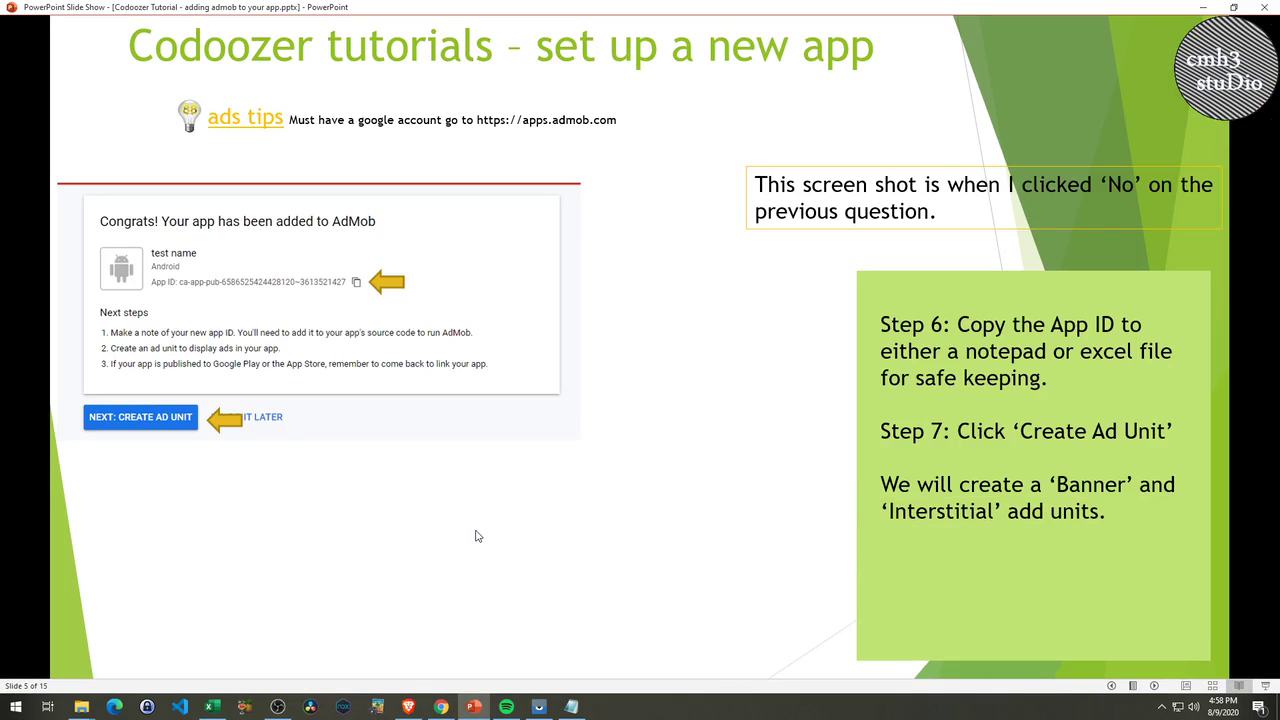
pyautogui.click(476, 537)
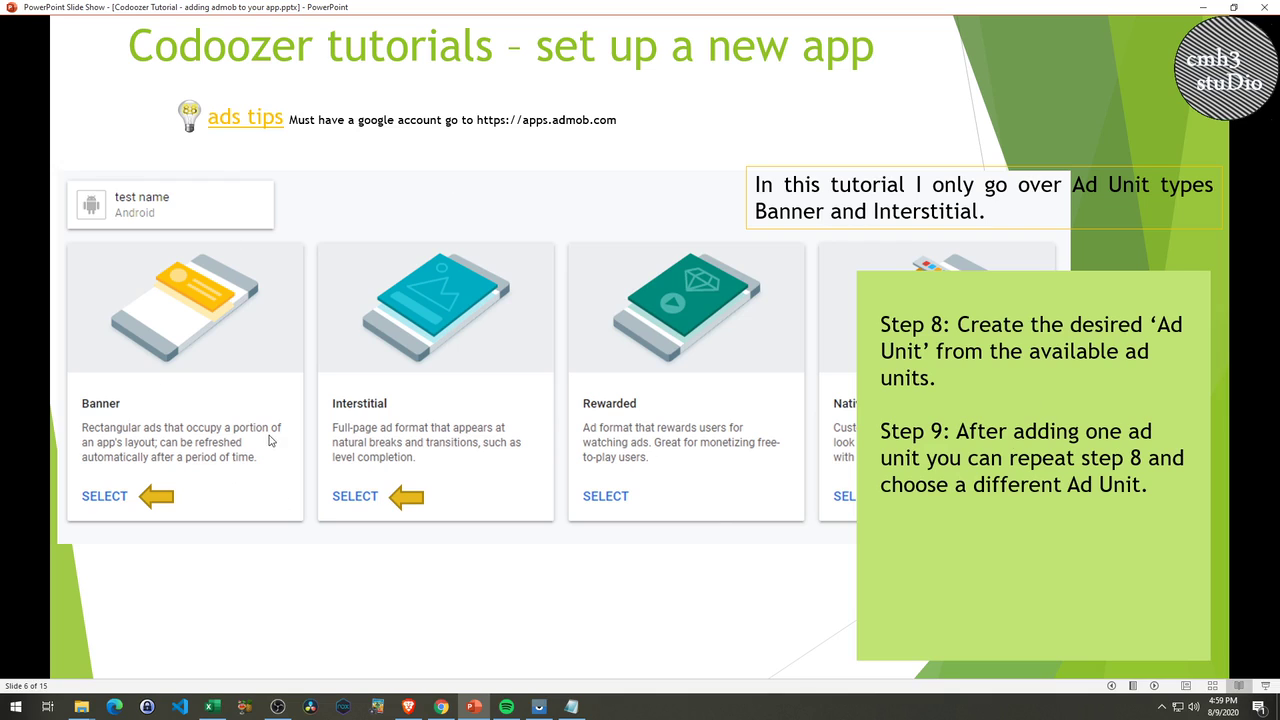
pyautogui.click(441, 428)
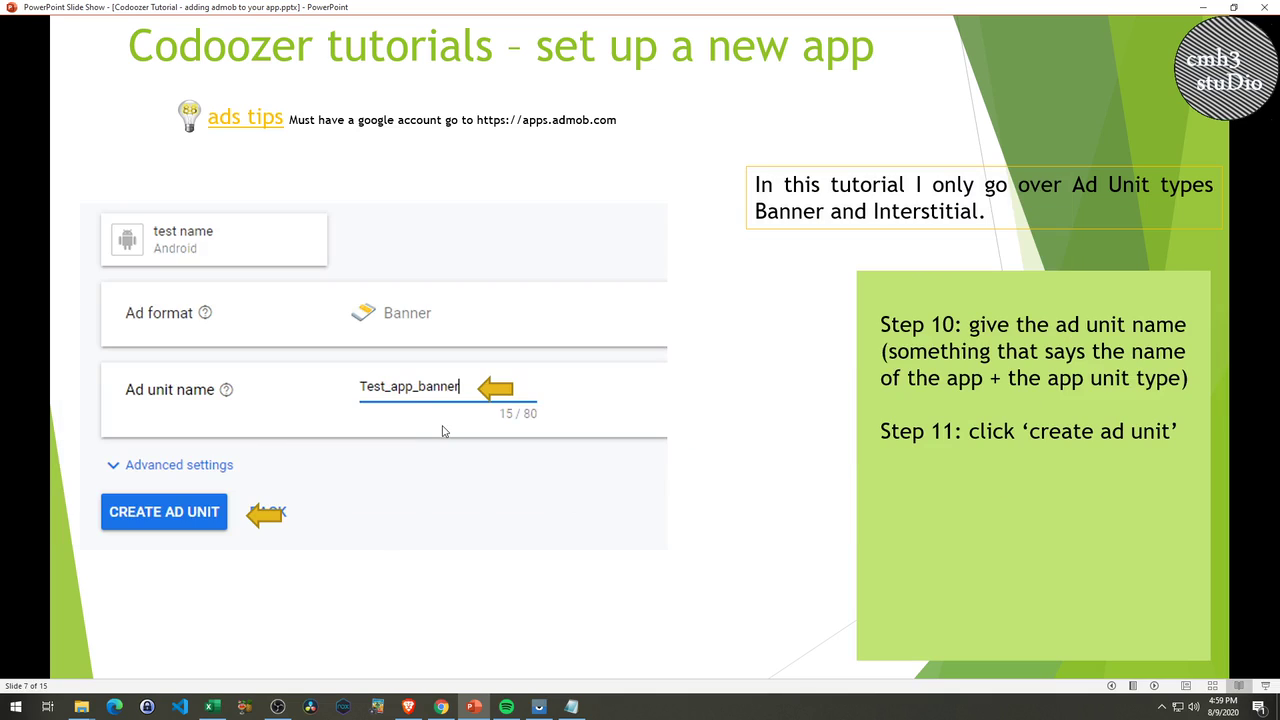
# Step: In AdMob, create a Banner ad unit named "test-app-2-banner" for test app 2
pyautogui.hotkey('alt', 'Tab')
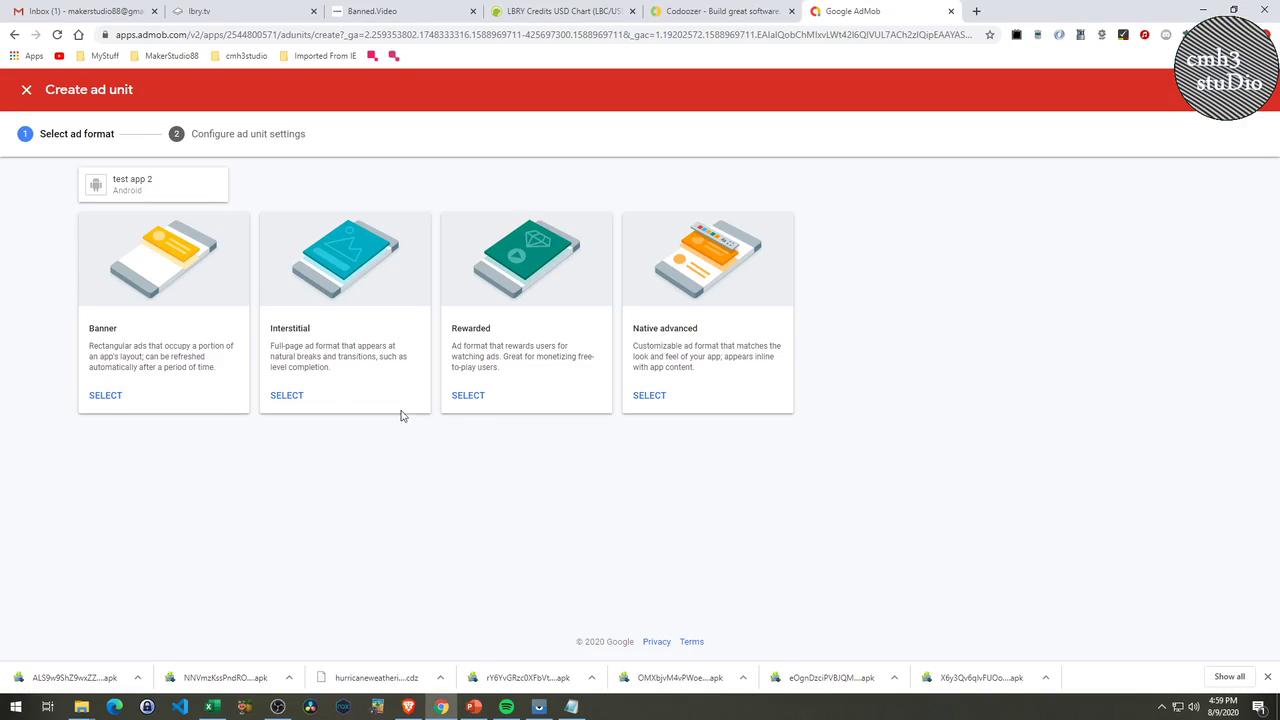
pyautogui.click(111, 408)
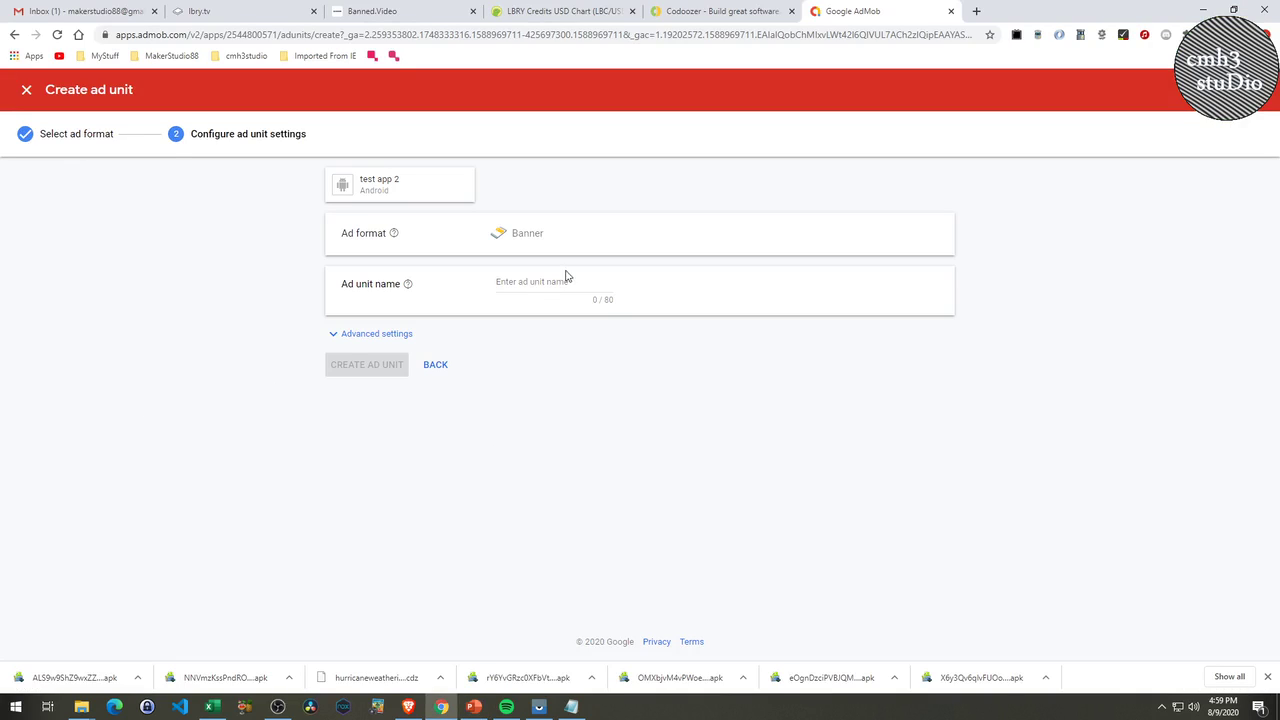
pyautogui.click(519, 292)
pyautogui.write('test-app-2-banner')
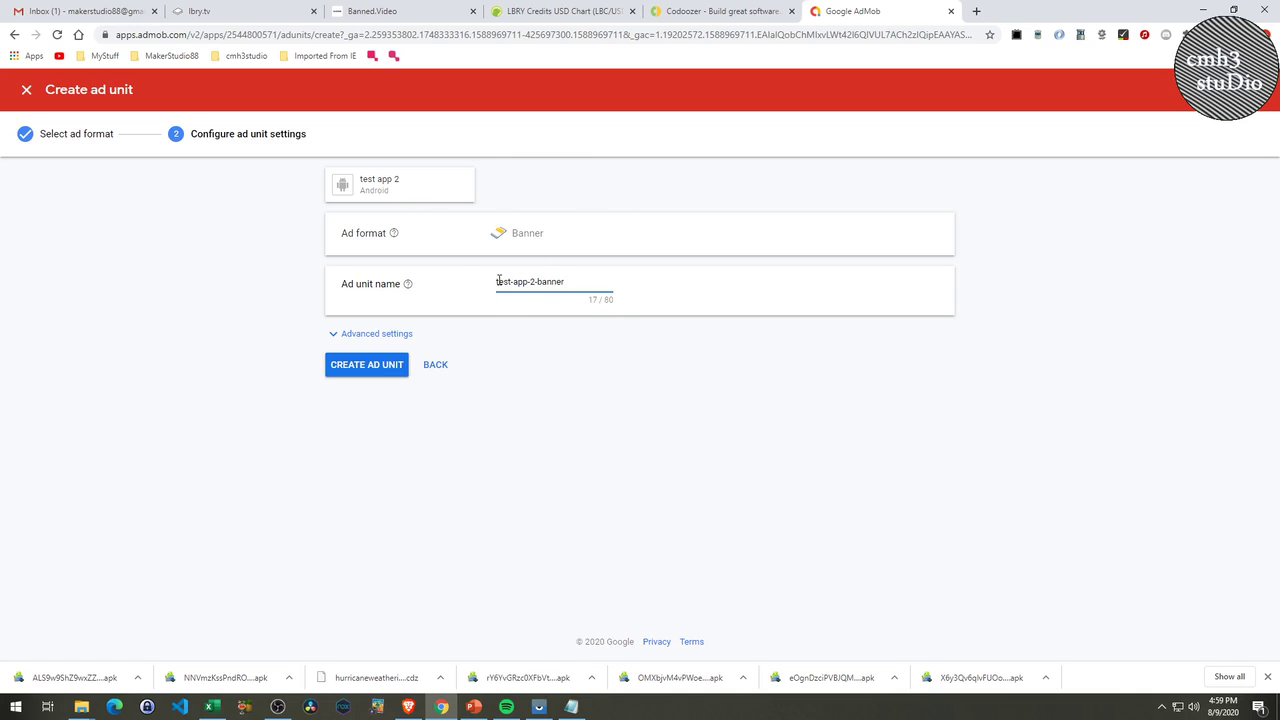
pyautogui.moveTo(508, 281); pyautogui.dragTo(563, 283)
pyautogui.click(566, 282)
pyautogui.click(607, 284)
pyautogui.click(376, 367)
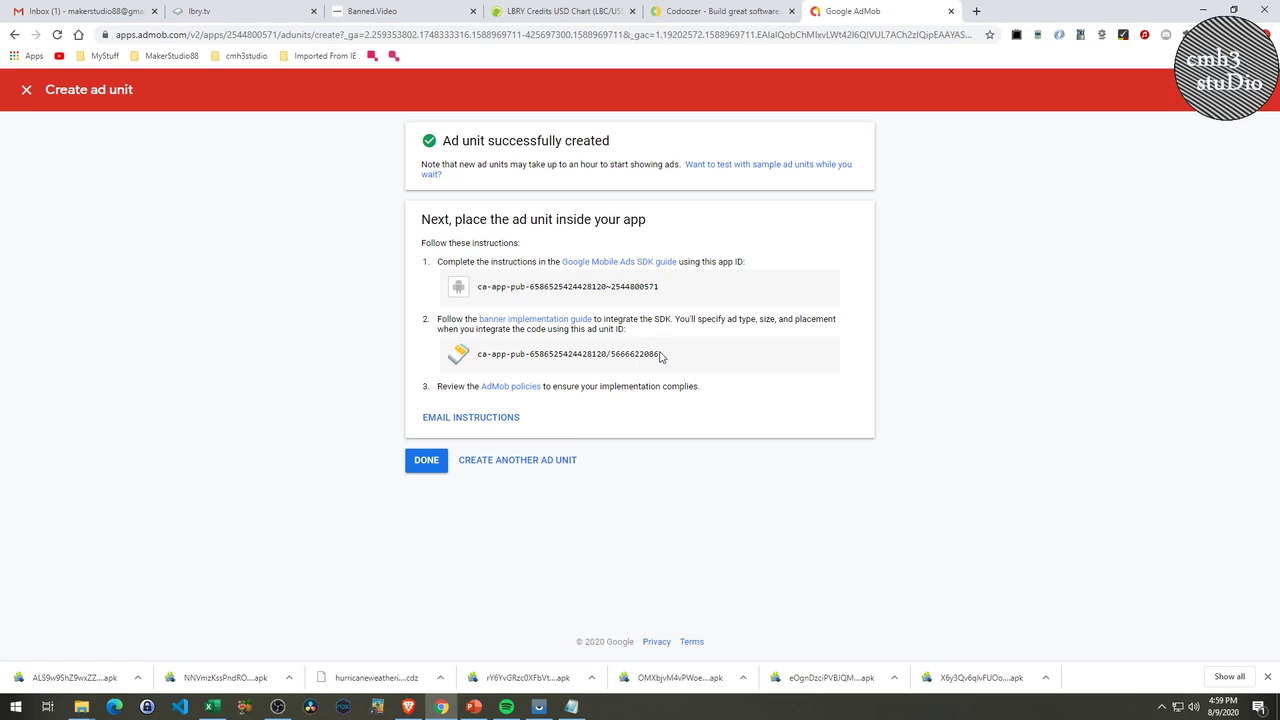
# Step: Copy the new banner's ad unit ID and paste it on a new line below the app ID in Notepad
pyautogui.moveTo(660, 356); pyautogui.dragTo(483, 366)
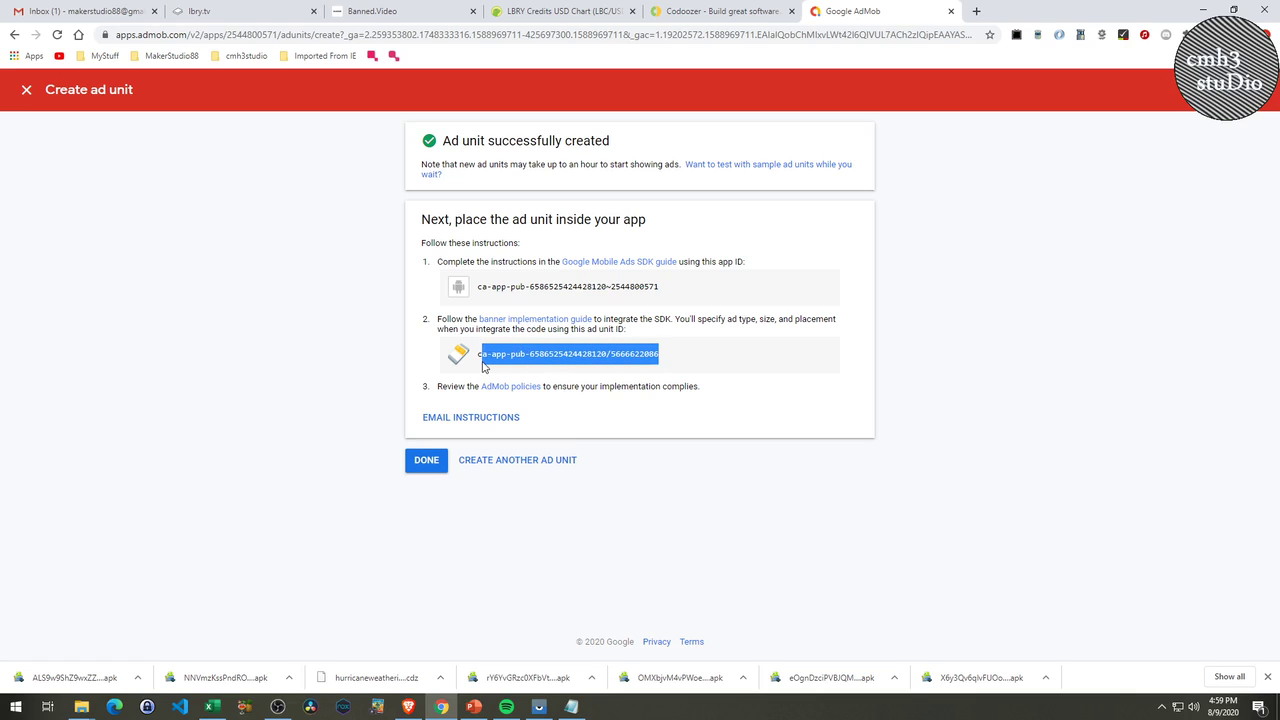
pyautogui.hotkey('alt', 'Tab')
pyautogui.hotkey('alt', 'Tab')
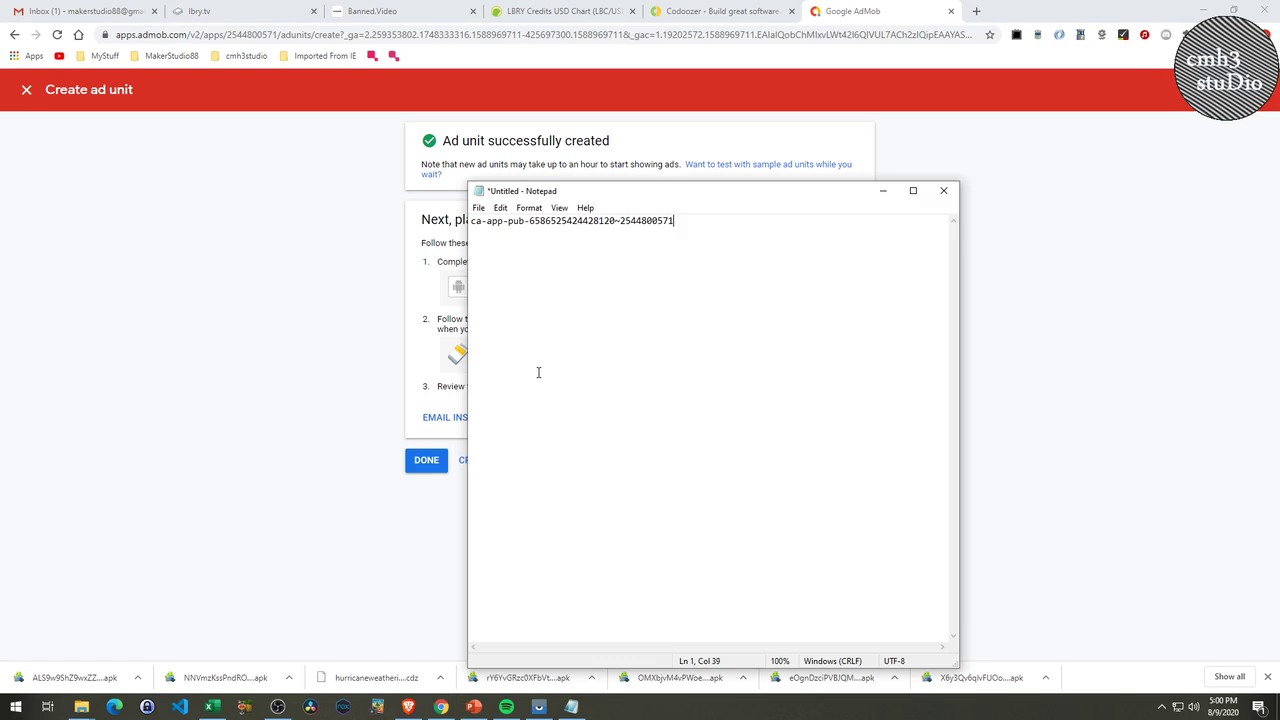
pyautogui.press('Return')
pyautogui.hotkey('ctrl', 'v')
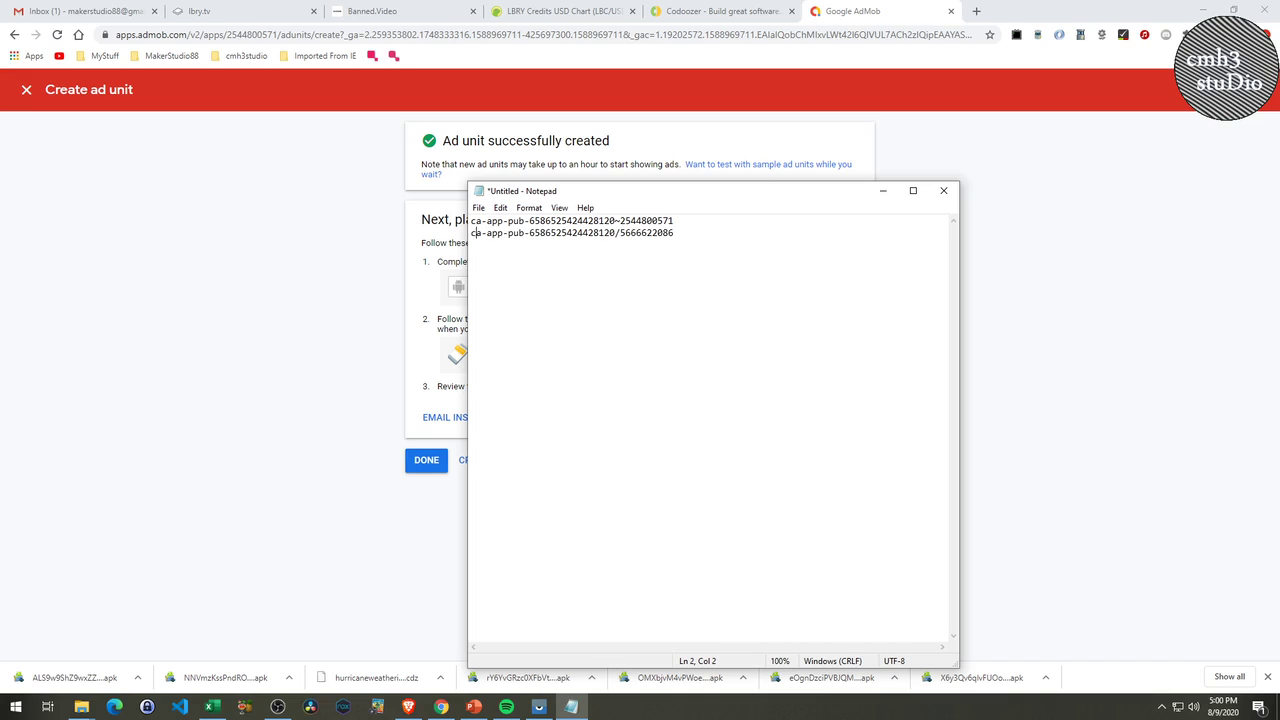
# Step: Prefix the banner ID line with "ad unit-banner: " and the first line with "app id: "
pyautogui.write('ad unit')
pyautogui.press('BackSpace')
pyautogui.press('BackSpace')
pyautogui.press('BackSpace')
pyautogui.press('BackSpace')
pyautogui.press('BackSpace')
pyautogui.write('unit-banner')
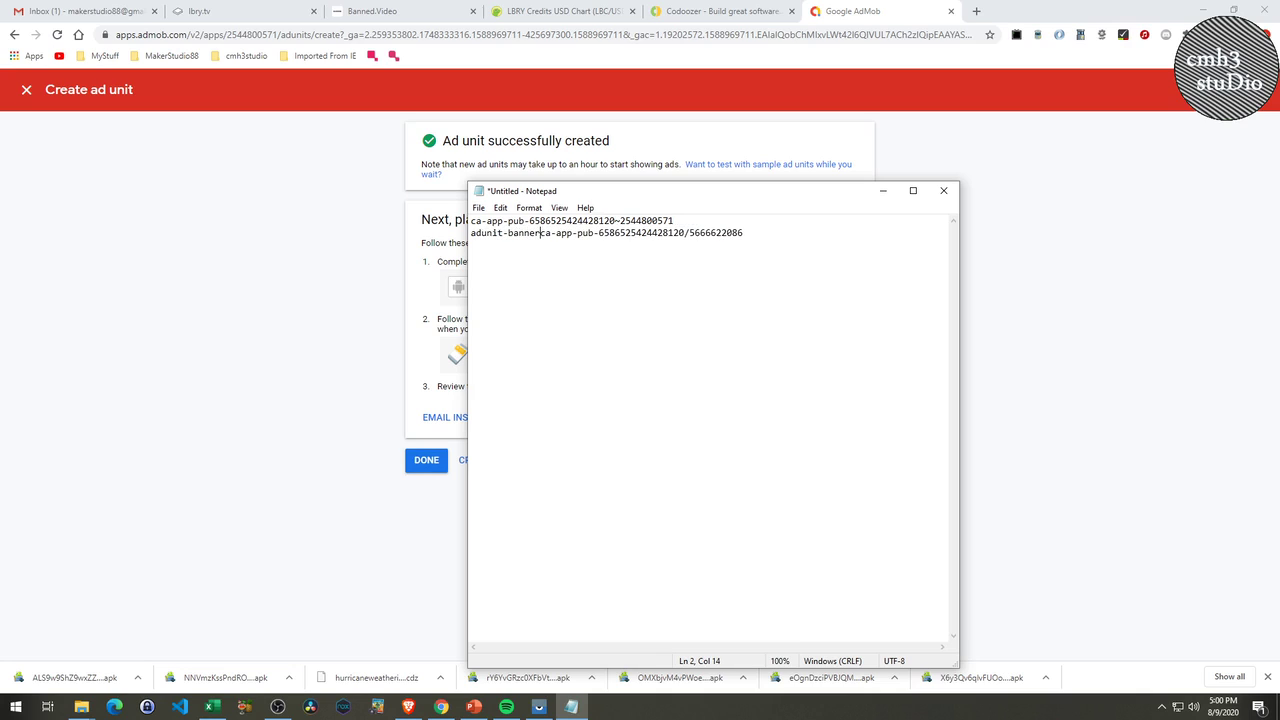
pyautogui.write(': ')
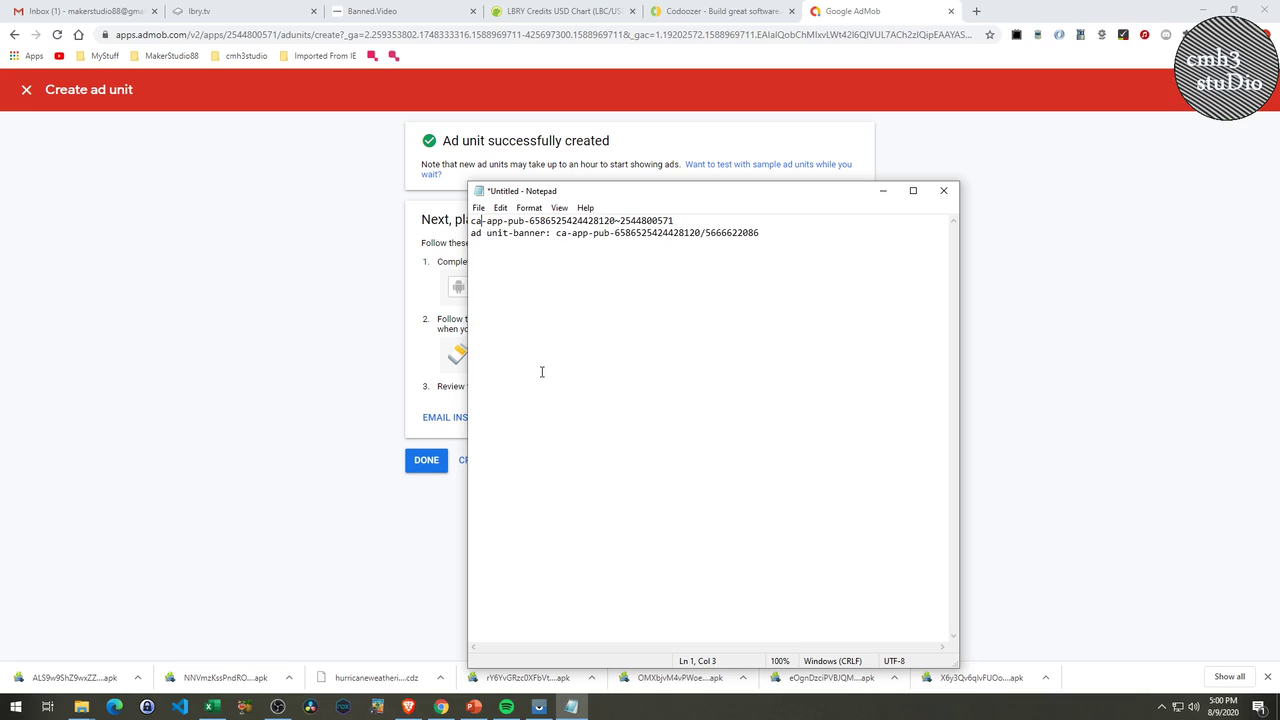
pyautogui.write(' app id:')
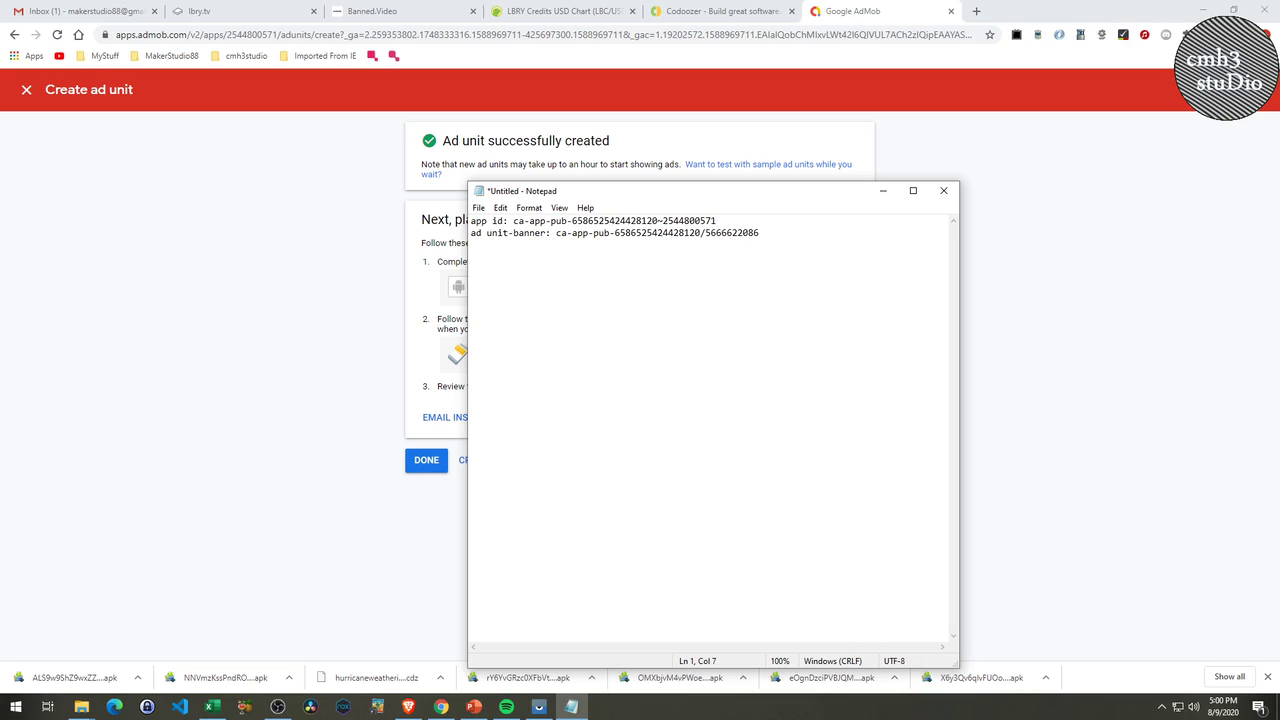
# Step: Copy the "ad unit-banner:" label onto a third line and replace its word "banner" with "in"
pyautogui.moveTo(553, 233); pyautogui.dragTo(462, 240)
pyautogui.hotkey('ctrl', 'c')
pyautogui.click(781, 240)
pyautogui.press('Return')
pyautogui.hotkey('ctrl', 'v')
pyautogui.hotkey('shift', 'Right')
pyautogui.hotkey('shift', 'Right')
pyautogui.hotkey('shift', 'Right')
pyautogui.hotkey('shift', 'Right')
pyautogui.hotkey('shift', 'Right')
pyautogui.hotkey('shift', 'Right')
pyautogui.write('in')
# Step: Switch to the PowerPoint slide show and review the slide on saving the ad unit ID and adding another ad unit
pyautogui.hotkey('alt', 'Tab')
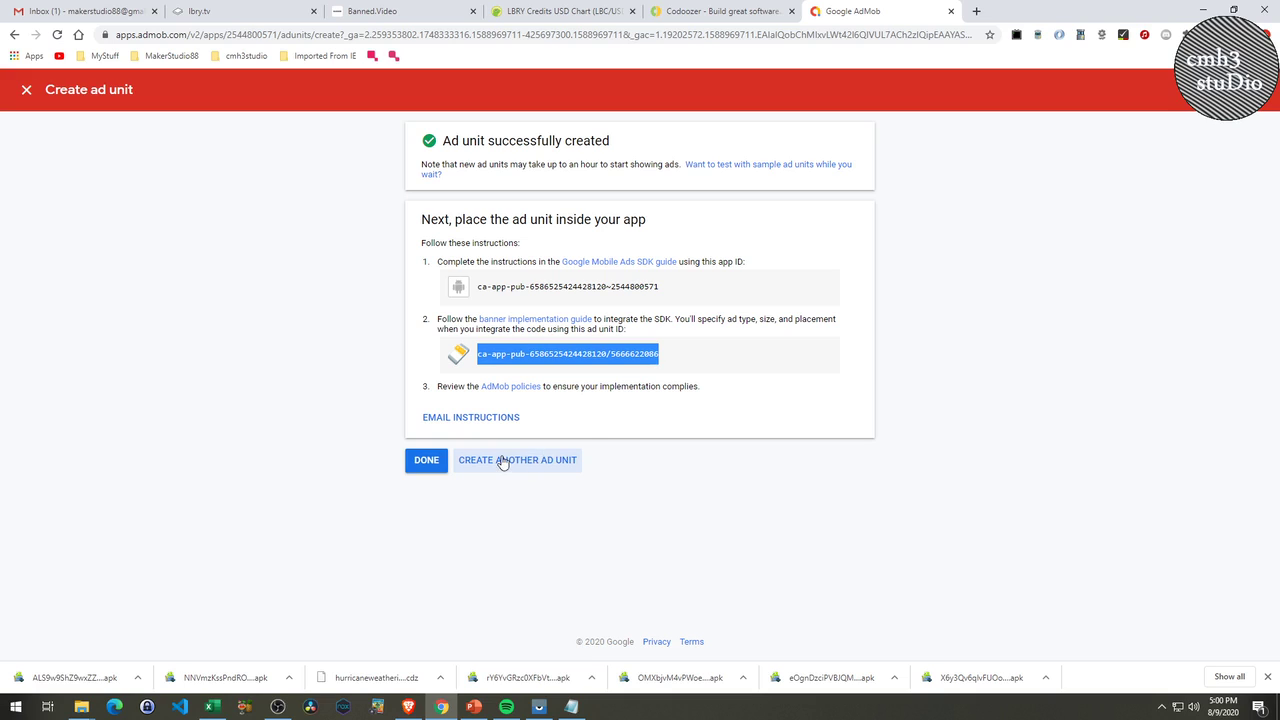
pyautogui.hotkey('alt', 'Tab')
pyautogui.hotkey('alt', 'Tab')
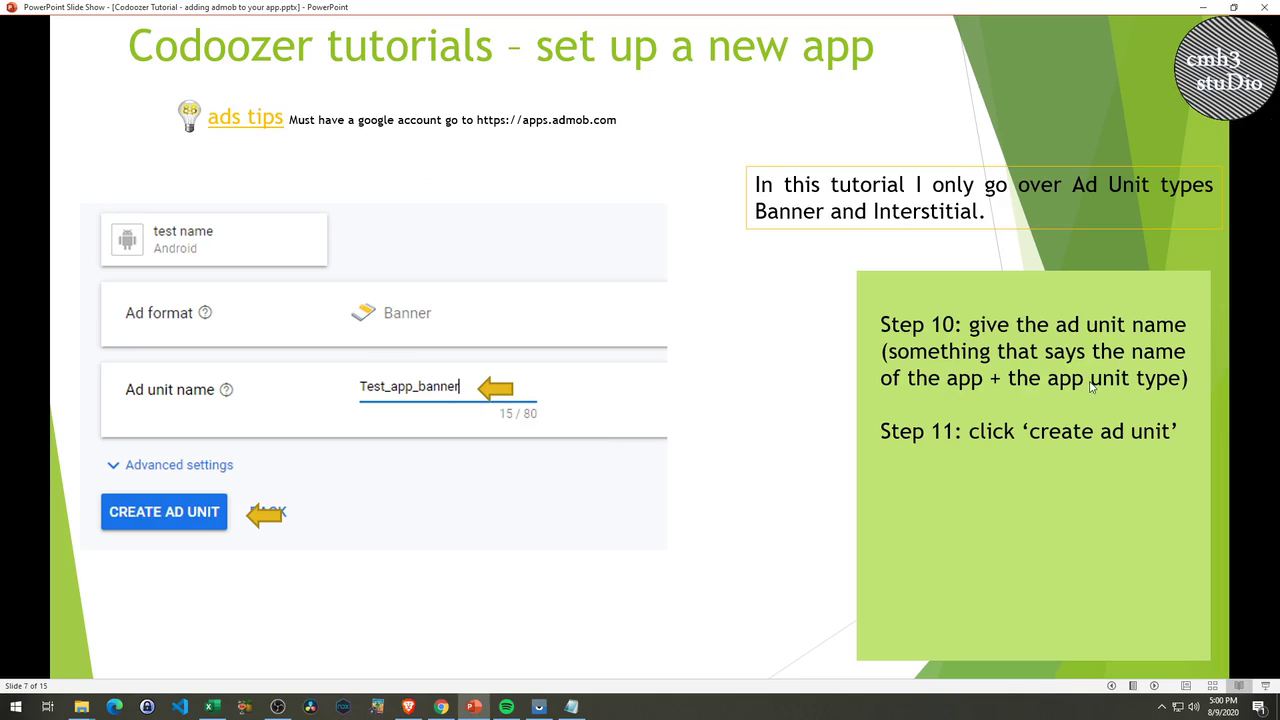
pyautogui.click(1065, 440)
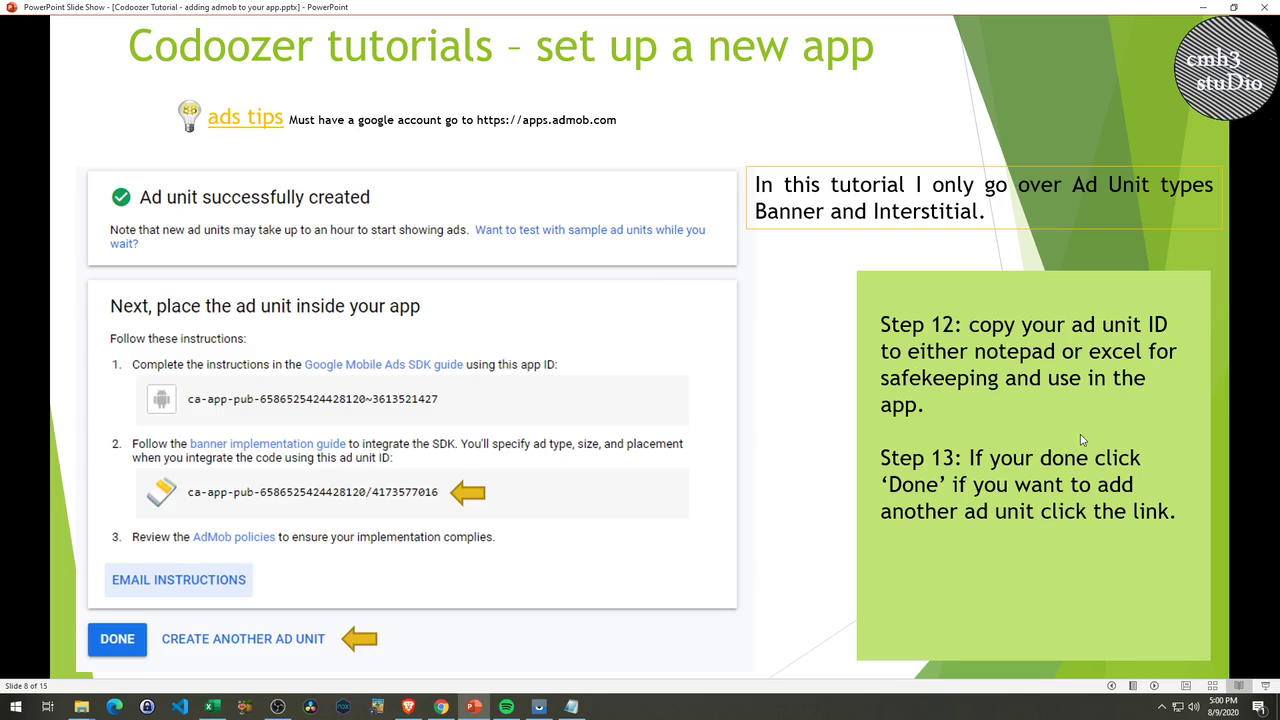